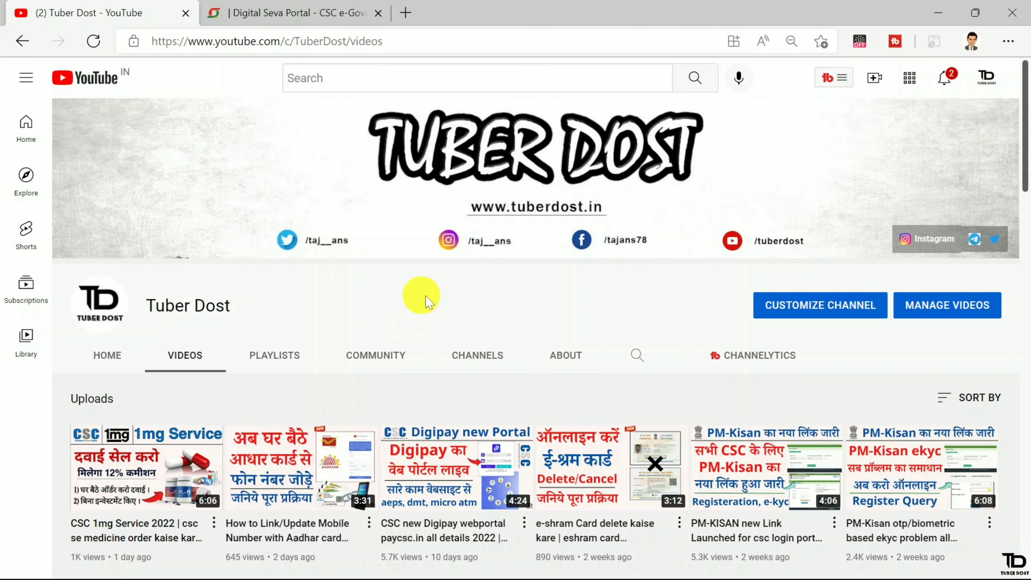
Switch to the Digital Seva Portal and open the Student Registration for IDEED NCVT Courses product from the newly arrived services.
click(256, 20)
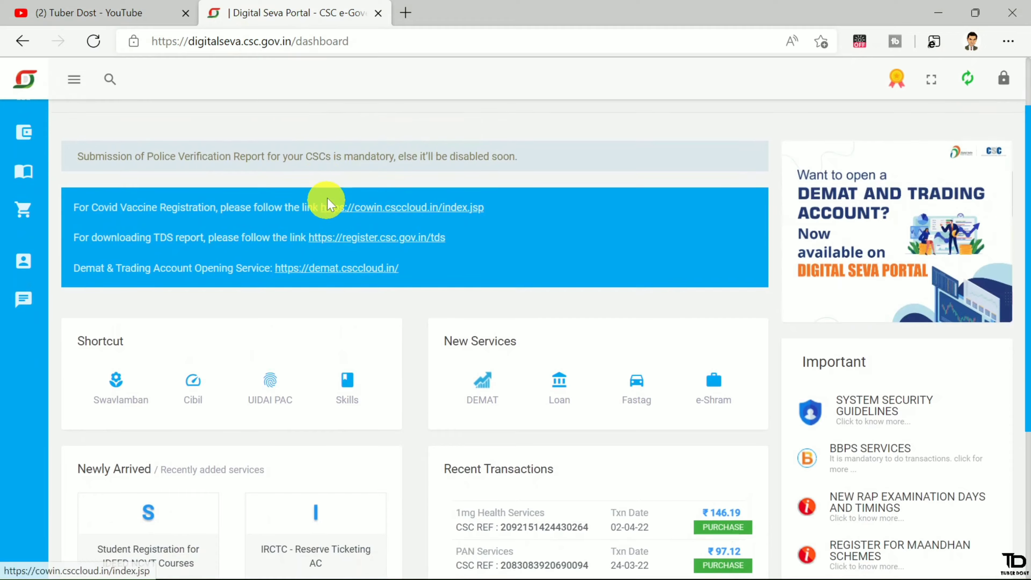
scroll(321, 200, down, 2)
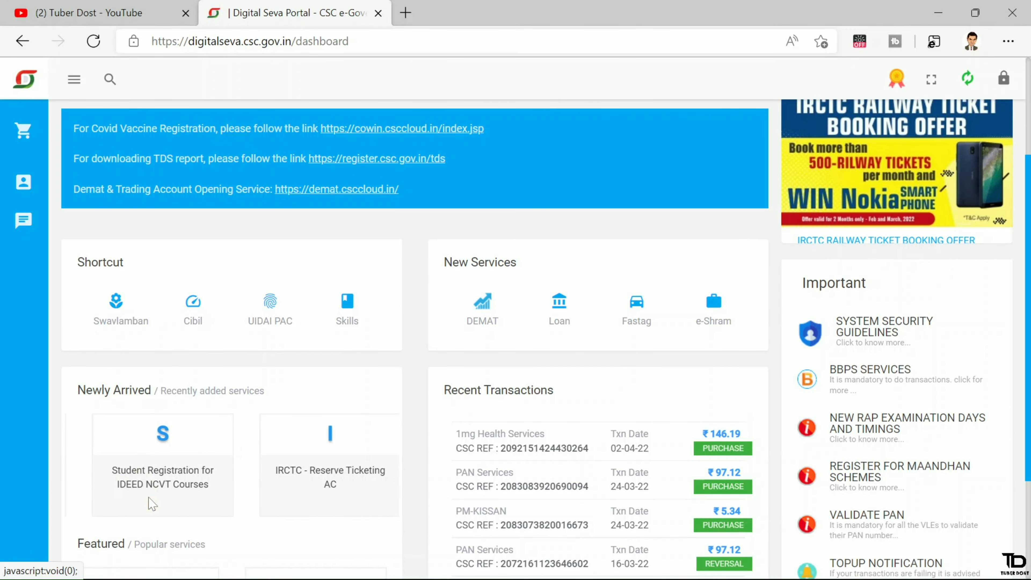
click(163, 486)
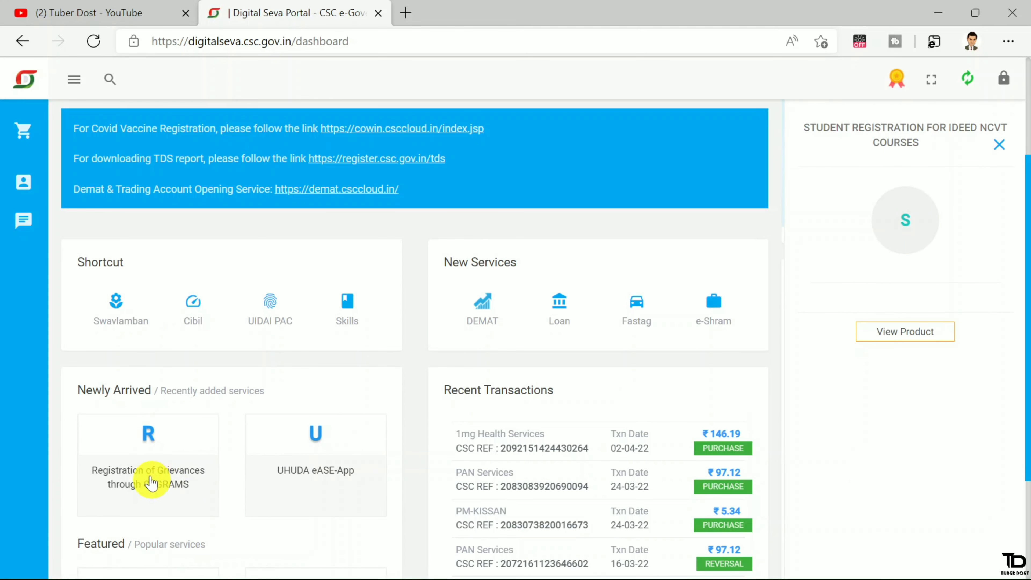
click(889, 339)
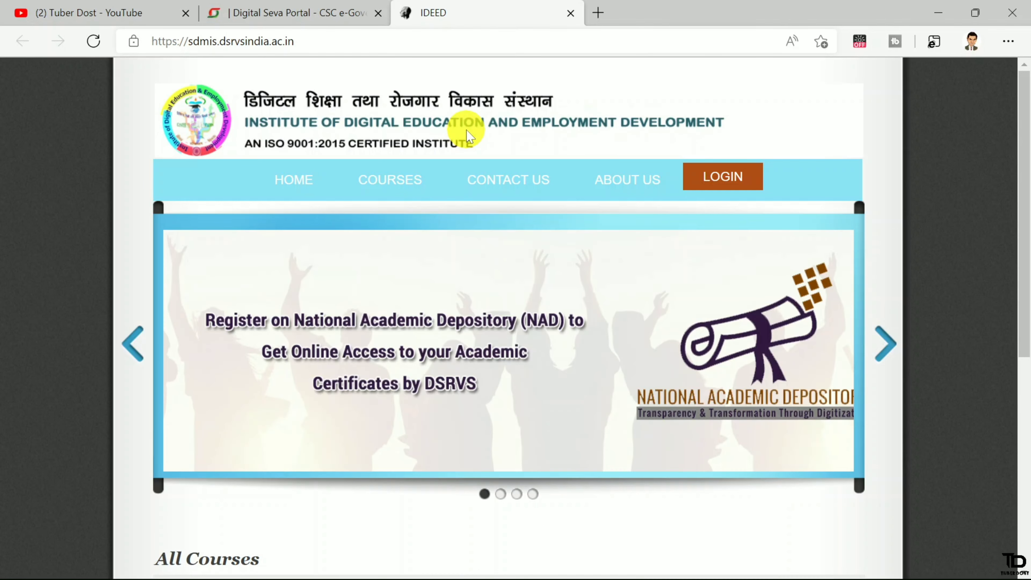
Look over the IDEED home page, including its All Courses and About Us sections.
scroll(467, 134, down, 5)
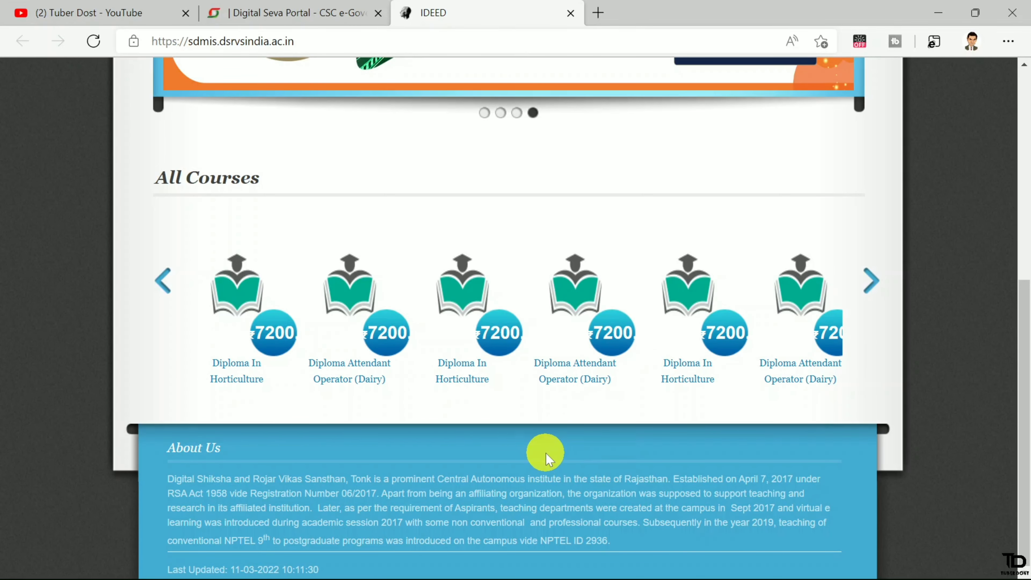
scroll(545, 454, up, 6)
scroll(545, 453, up, 2)
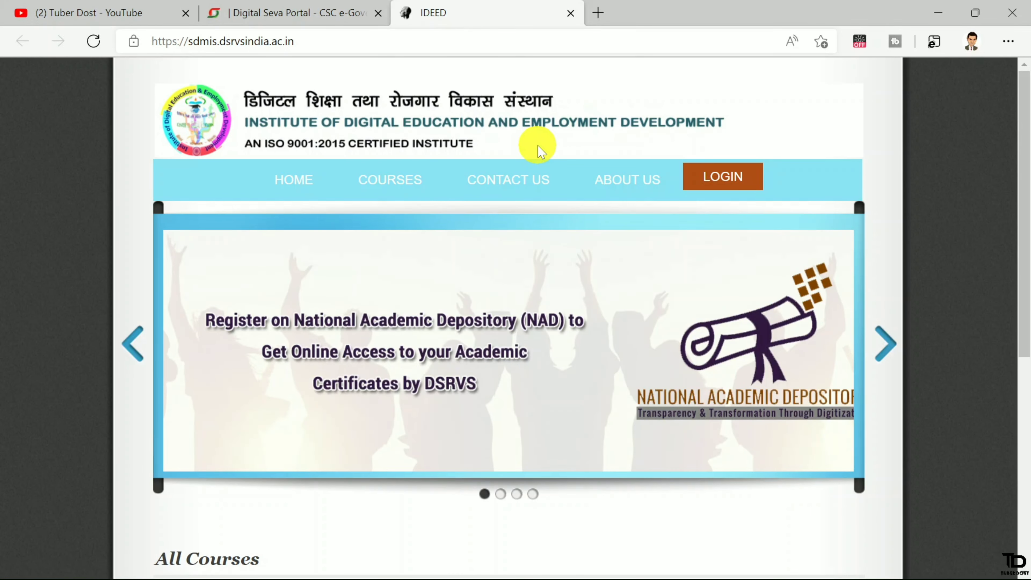
scroll(633, 162, down, 2)
scroll(543, 219, up, 2)
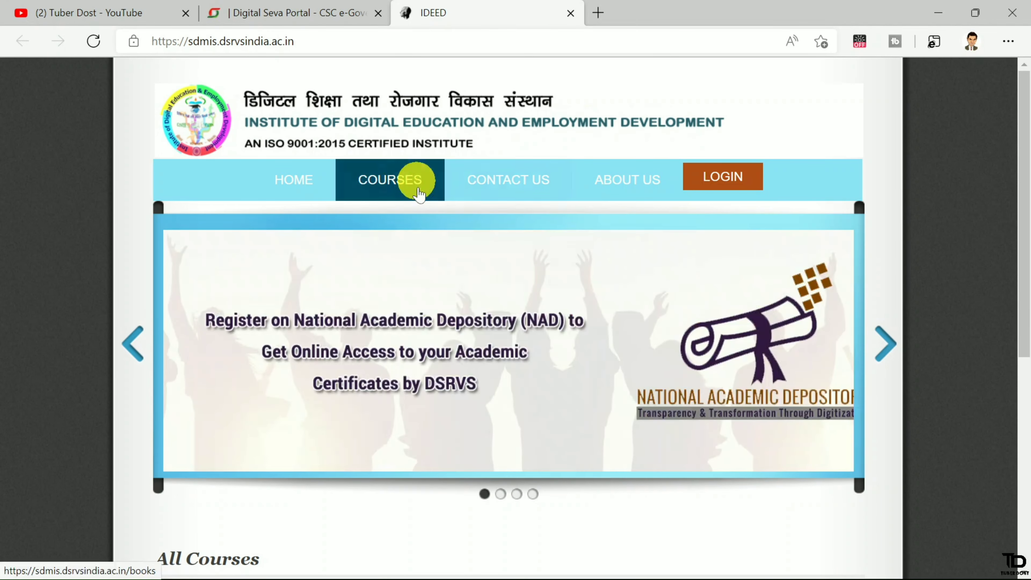
Open the IDEED course catalogue and review the listed diploma courses and their fees.
click(389, 184)
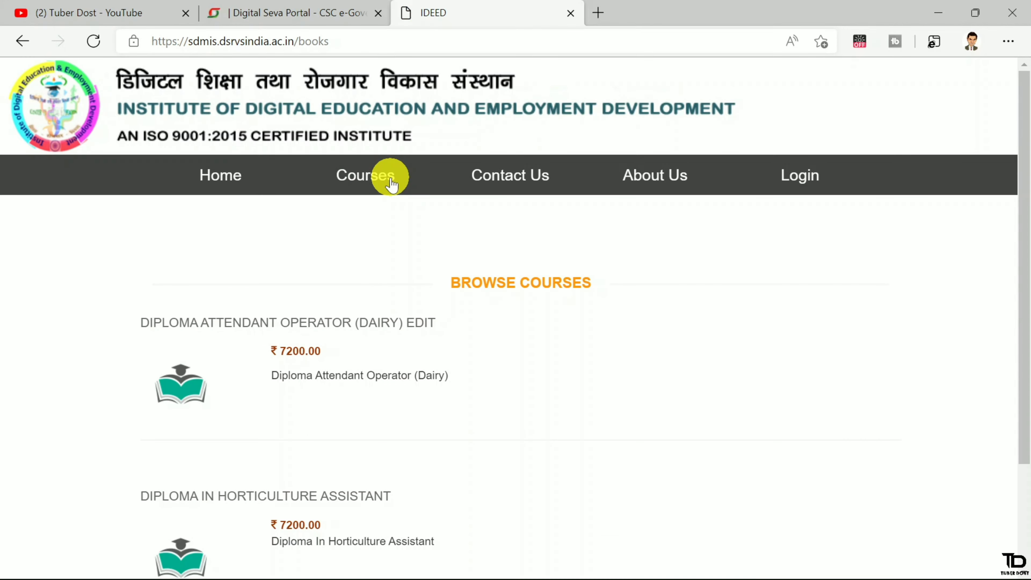
scroll(196, 265, down, 2)
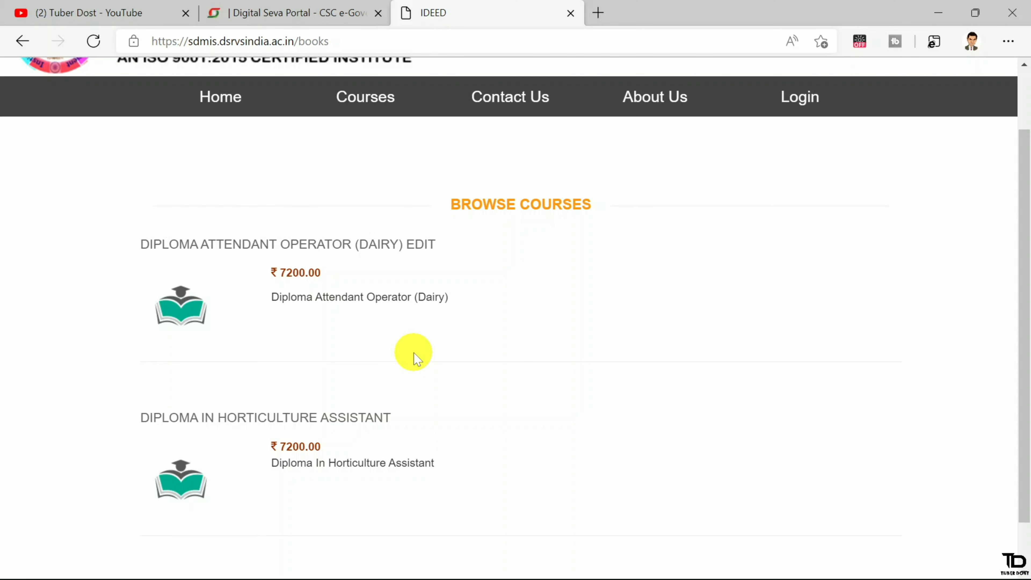
scroll(414, 353, up, 2)
Log in to the IDEED site as a centre through Digital Seva Connect.
mouse_move(852, 179)
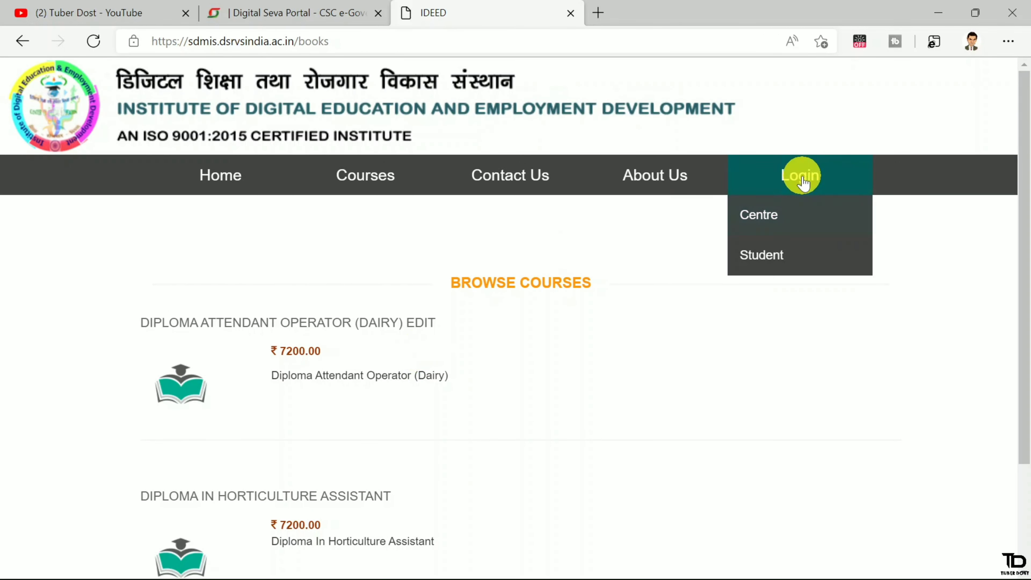
click(797, 225)
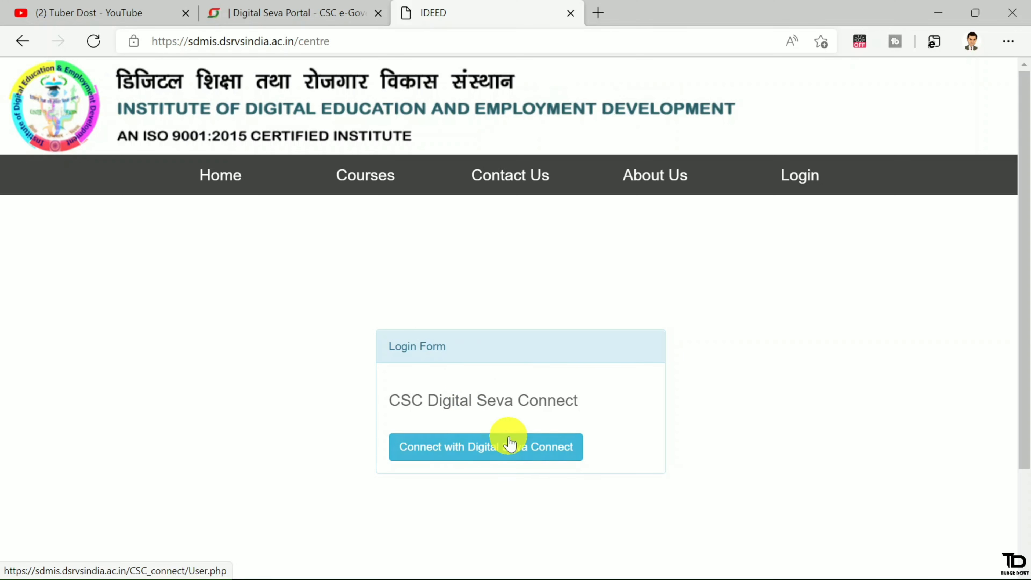
click(456, 448)
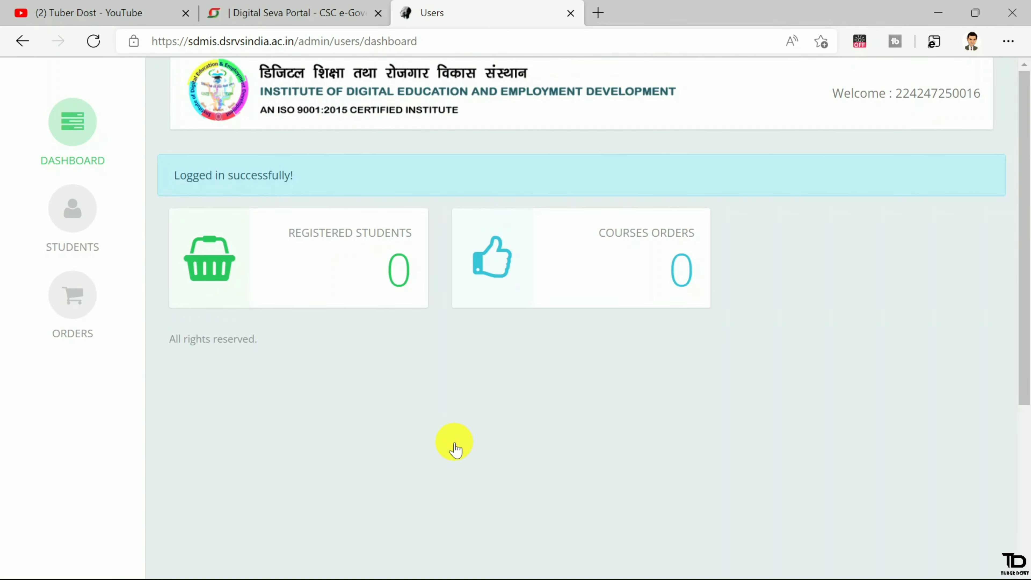
Open the form for adding a new student from the centre dashboard.
mouse_move(881, 110)
click(80, 214)
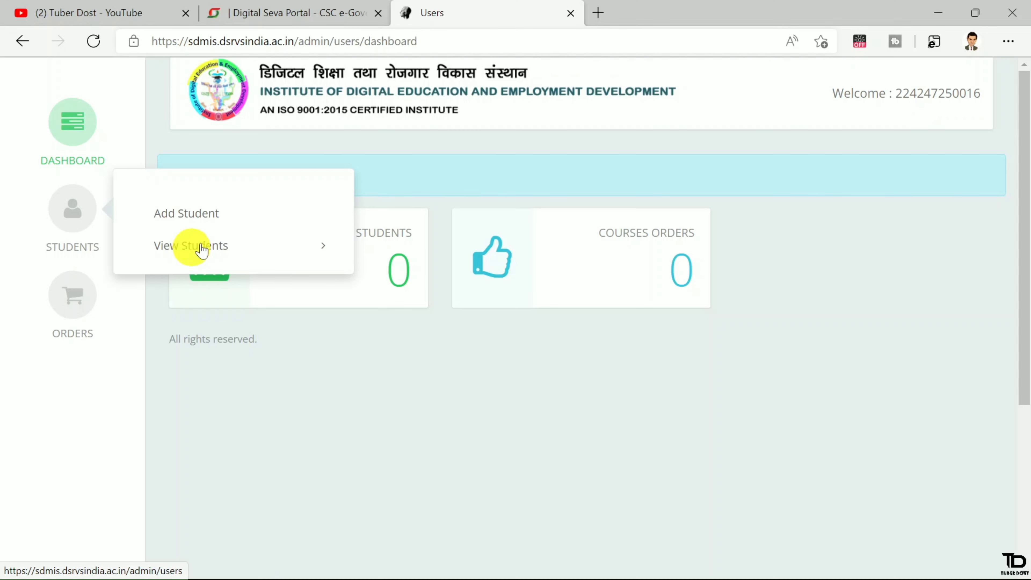
click(192, 216)
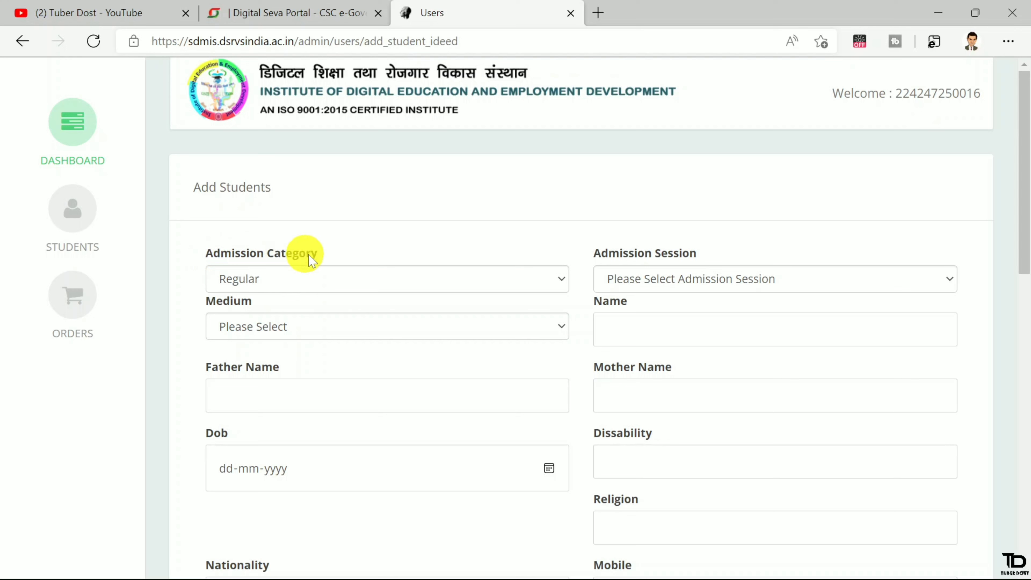
Set the admission category to Regular, the admission session to 2022-2023 and the medium to English.
click(306, 279)
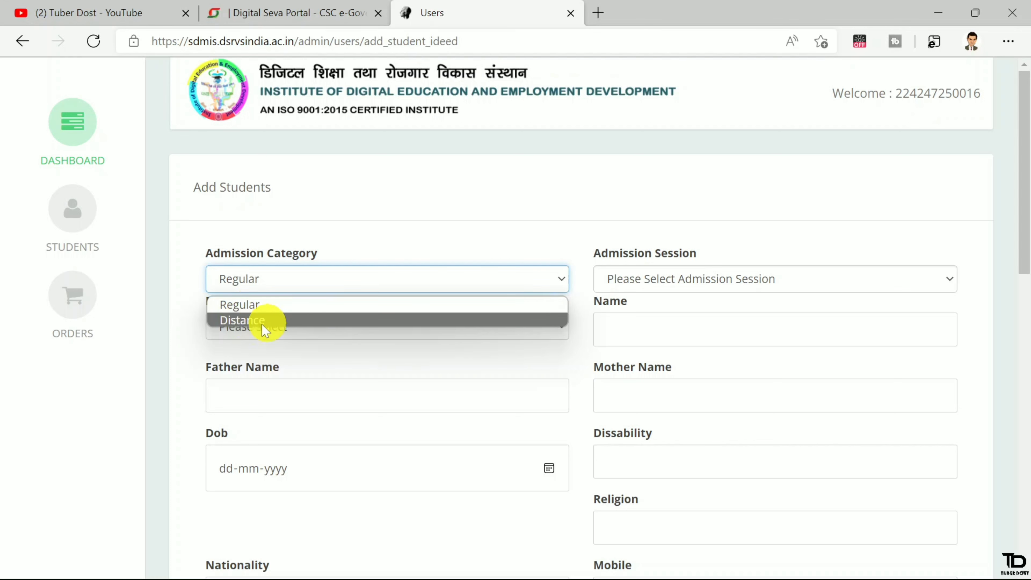
click(258, 306)
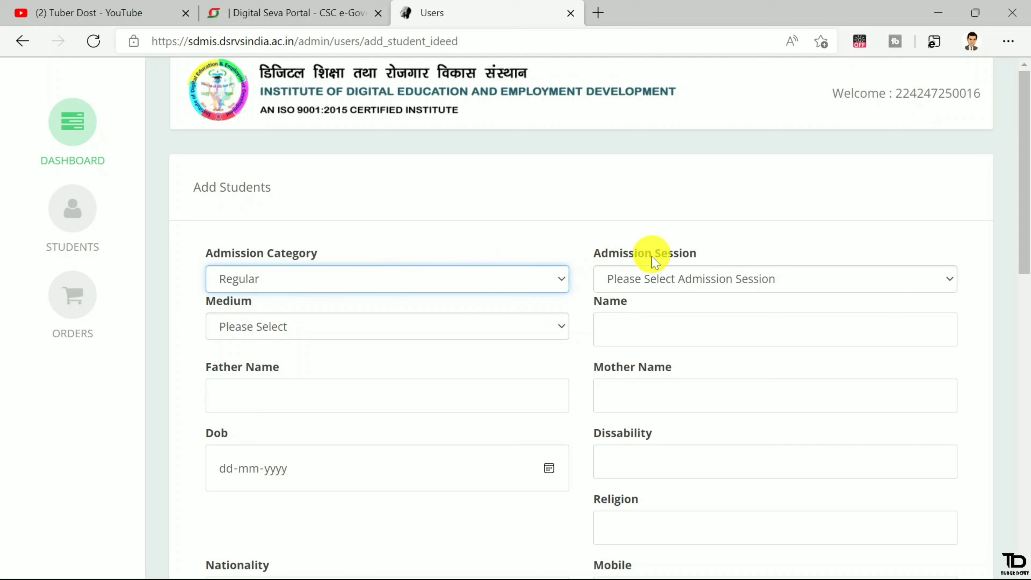
click(651, 279)
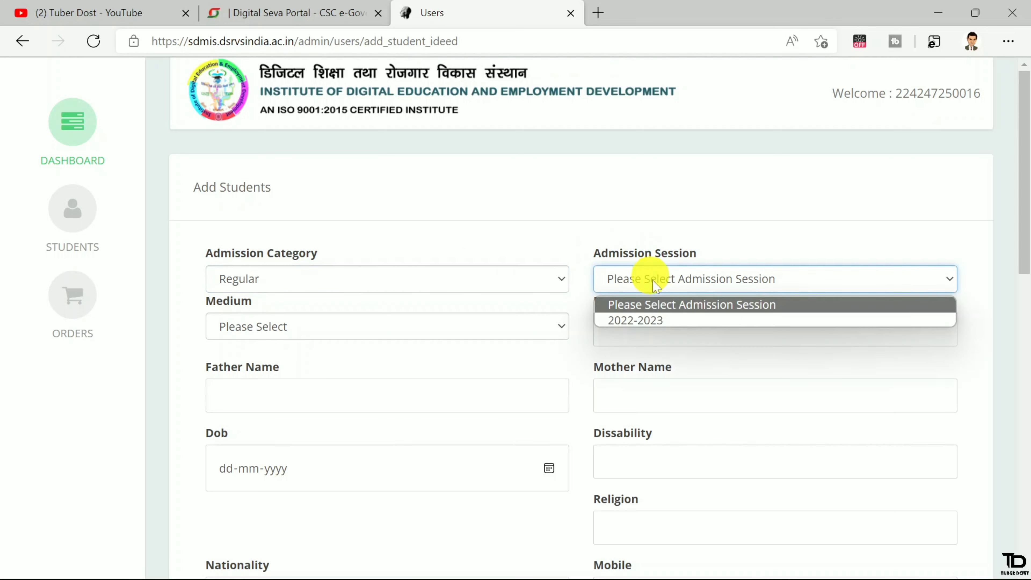
click(658, 319)
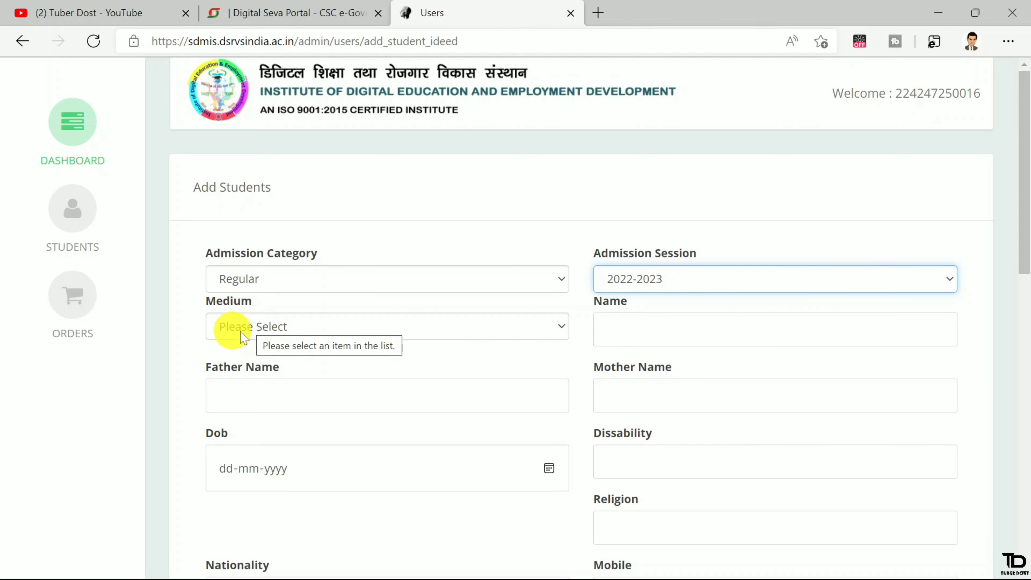
click(262, 330)
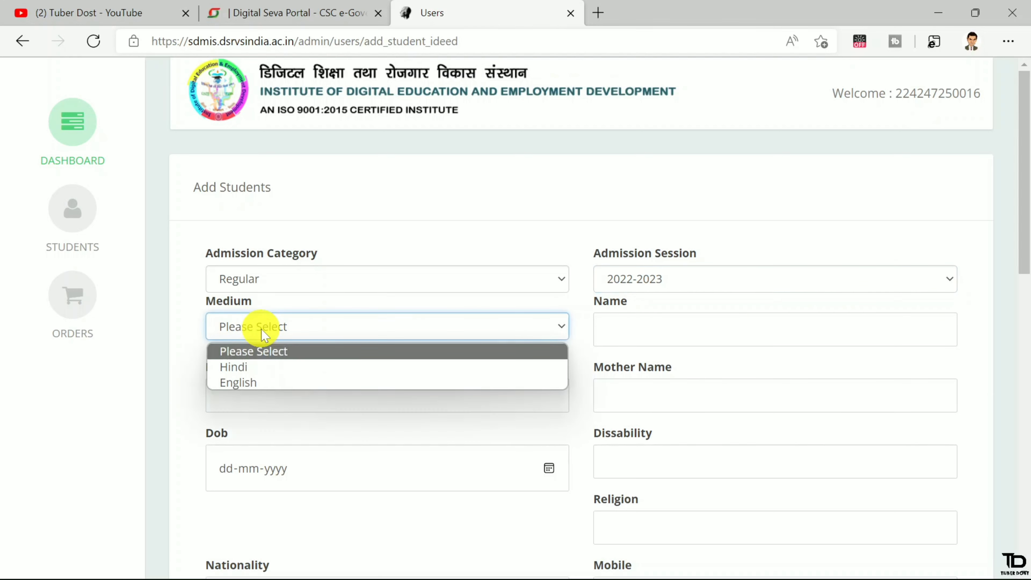
click(266, 383)
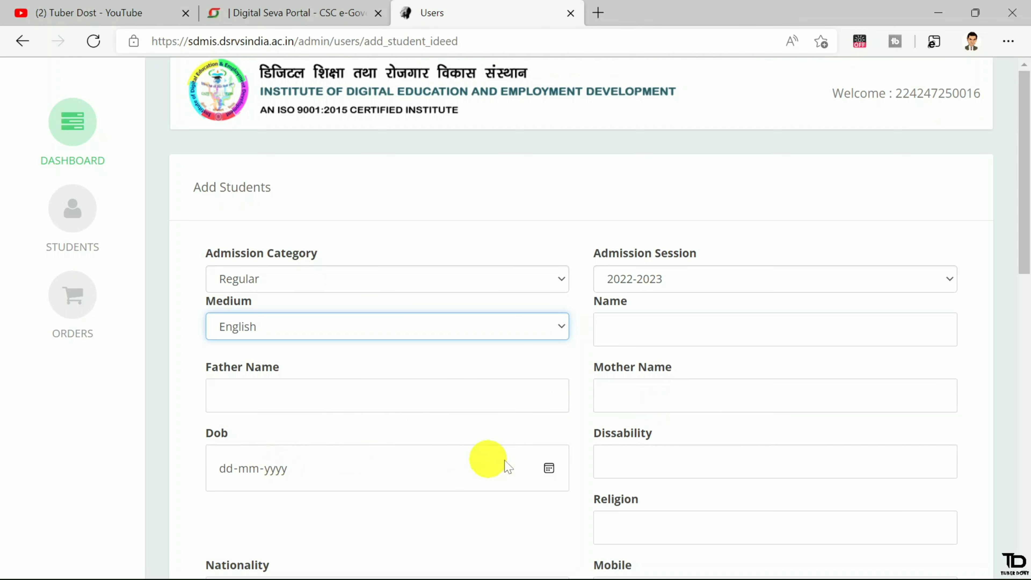
Enter the student's date of birth and set the gender to Male.
click(550, 468)
click(610, 461)
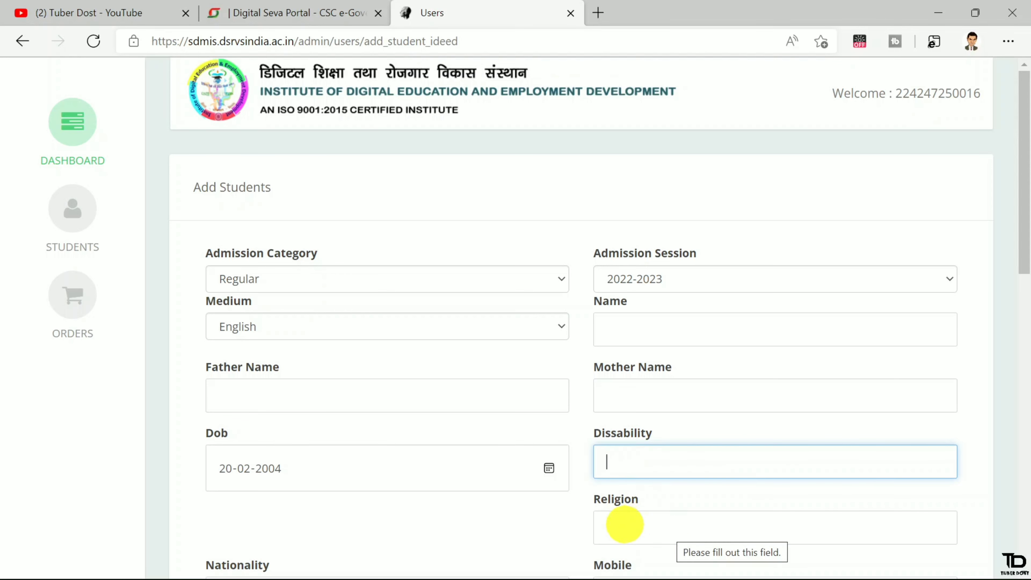
scroll(592, 408, down, 3)
scroll(590, 408, down, 3)
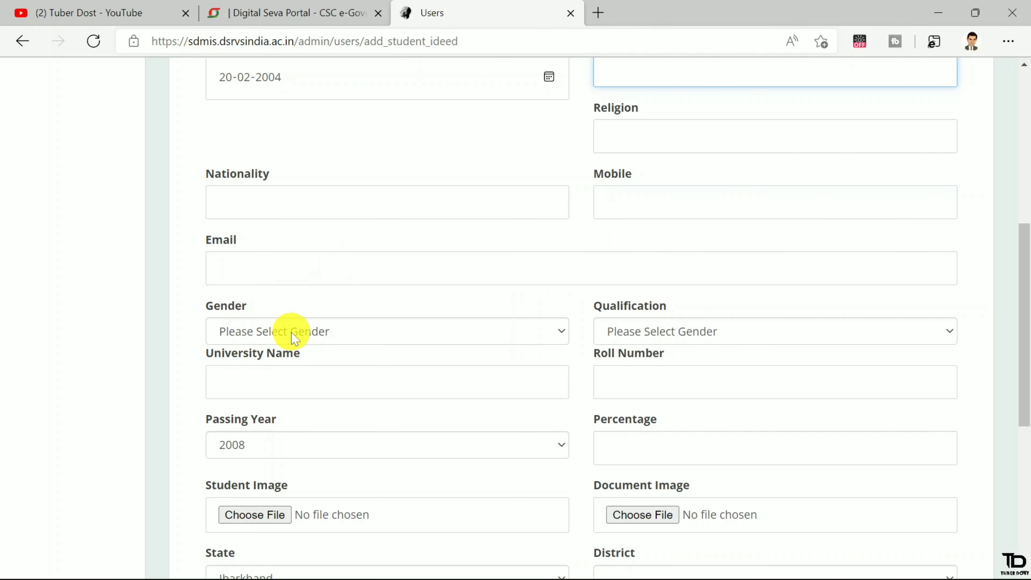
click(284, 331)
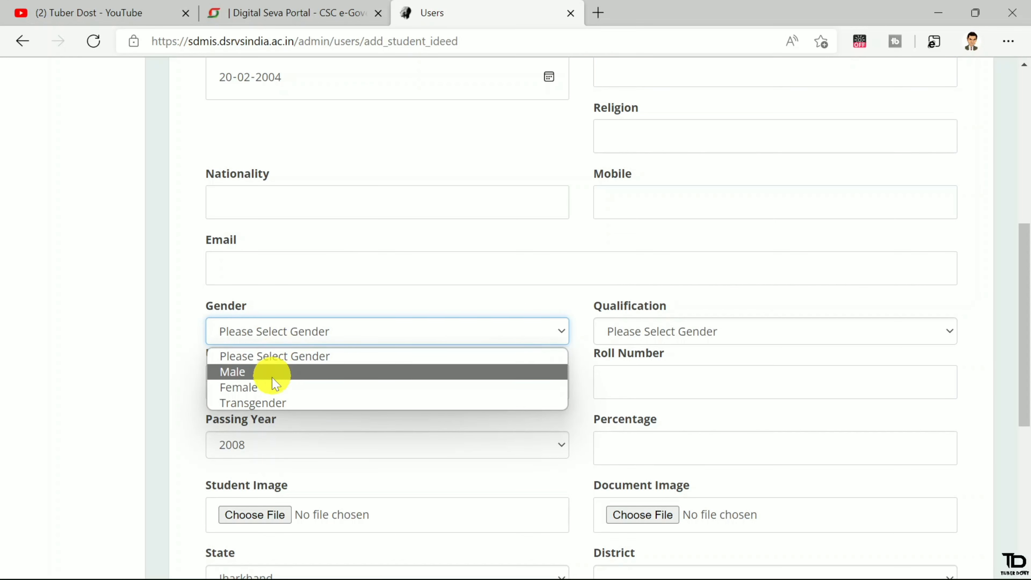
click(243, 372)
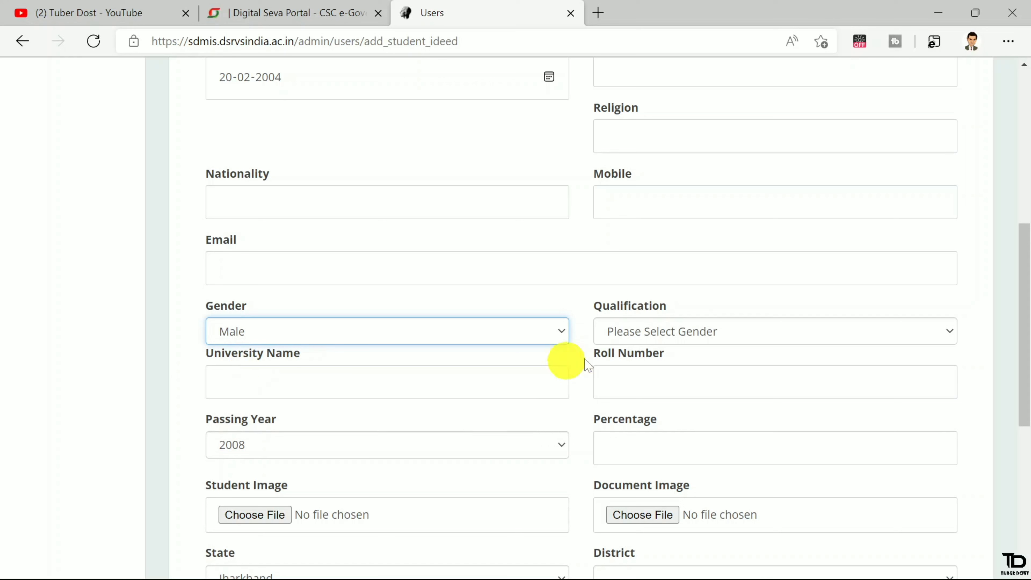
Set the student's qualification to 10+2 and the passing year to 2018.
click(628, 331)
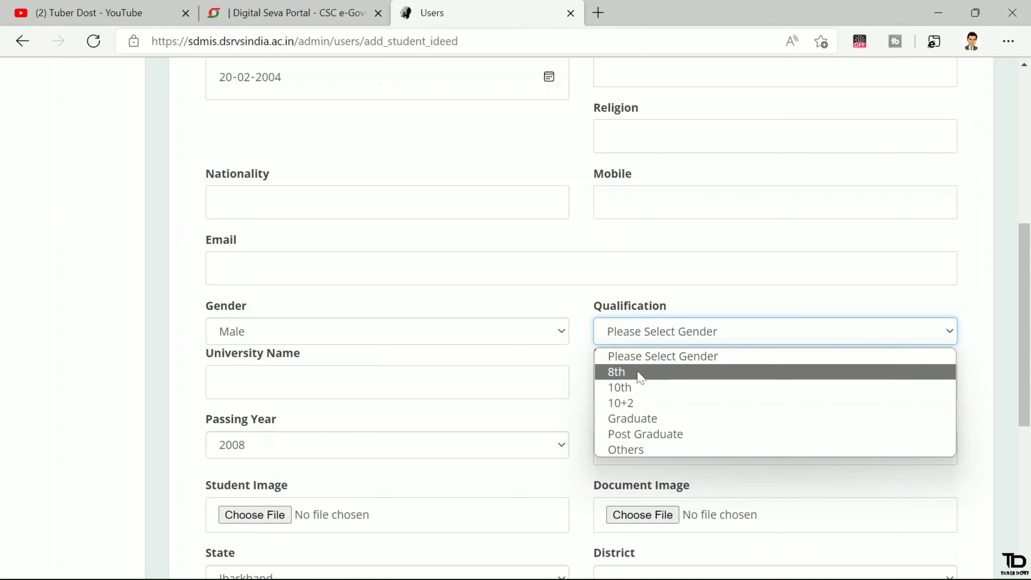
click(639, 372)
click(635, 334)
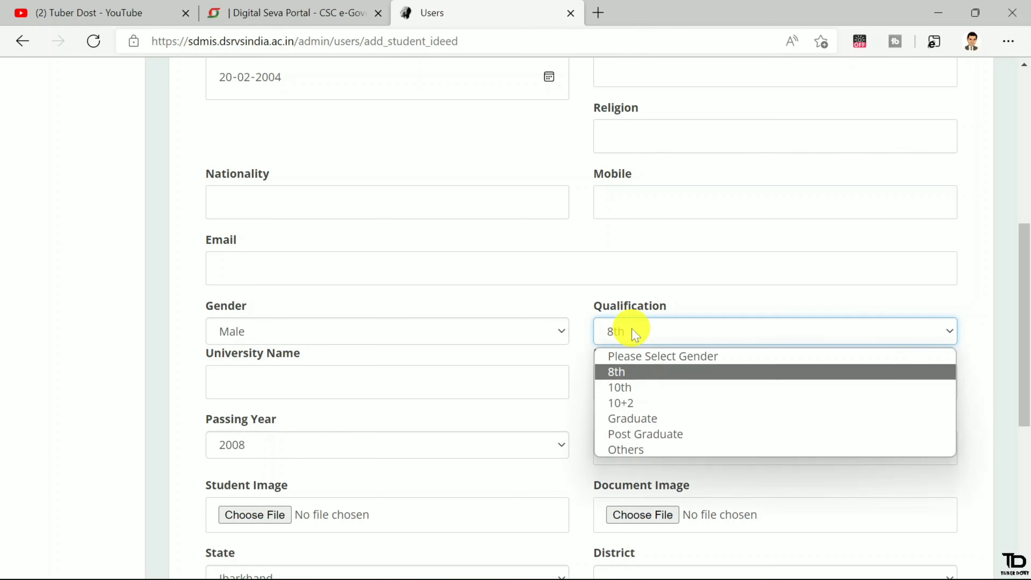
click(643, 403)
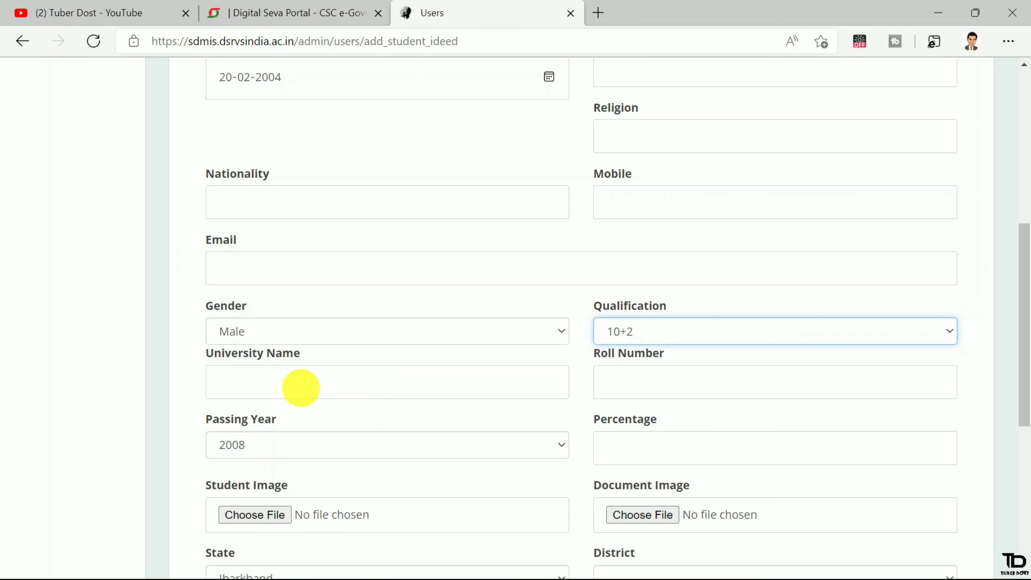
click(327, 383)
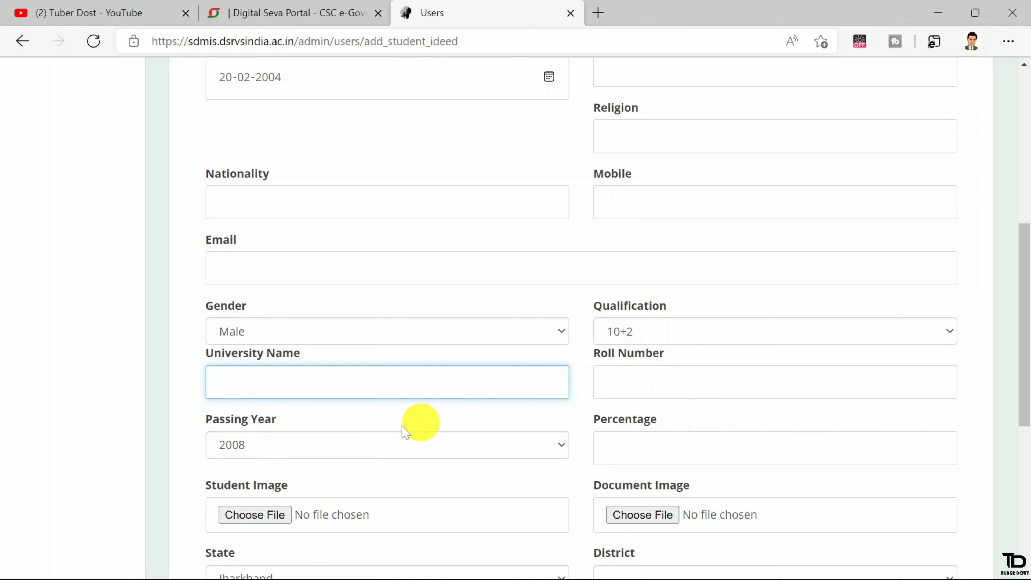
click(328, 443)
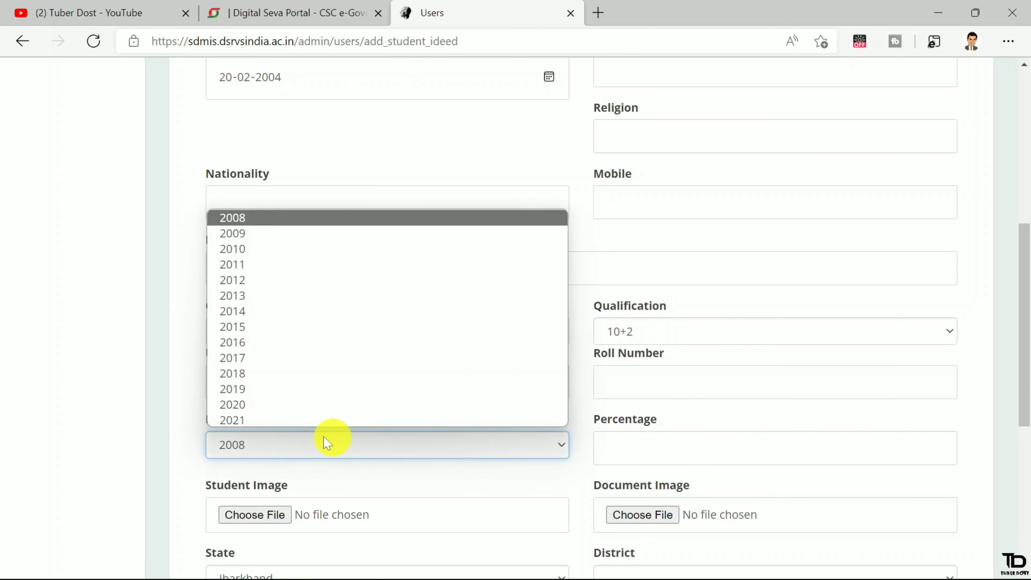
click(275, 373)
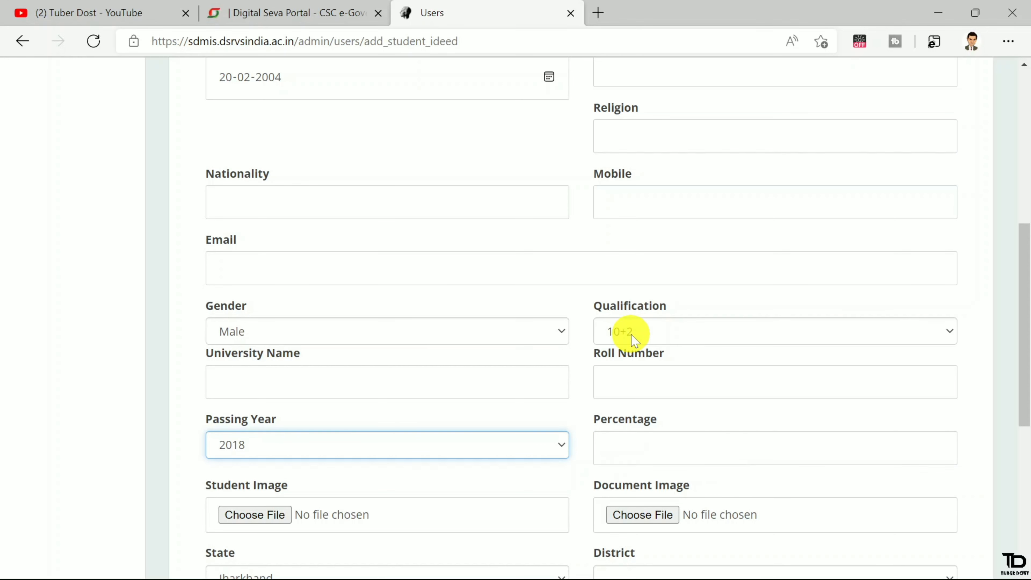
Examine the remaining registration fields, from percentage and image uploads through state, district, pincode and address.
click(616, 443)
scroll(529, 398, down, 3)
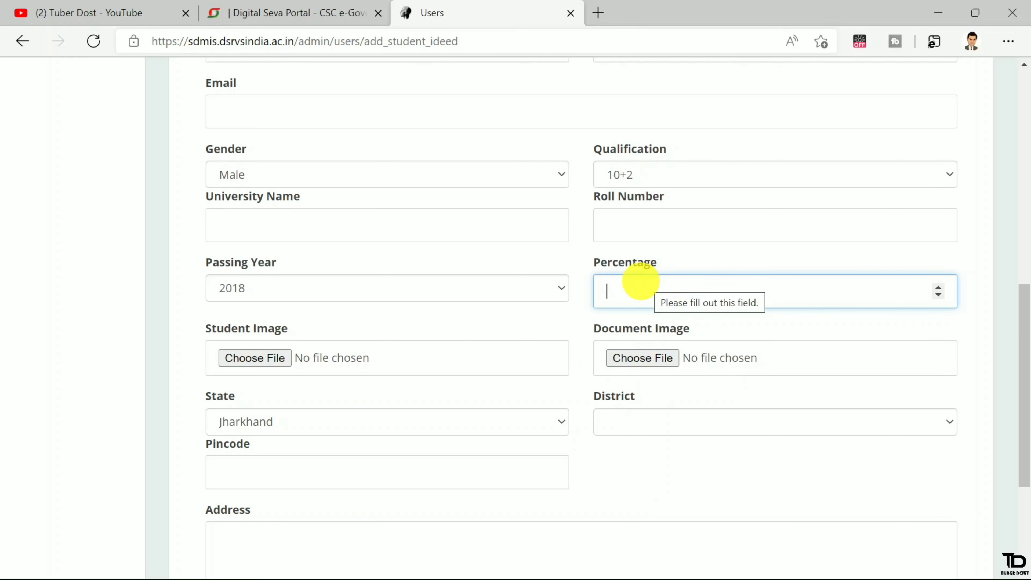
click(295, 421)
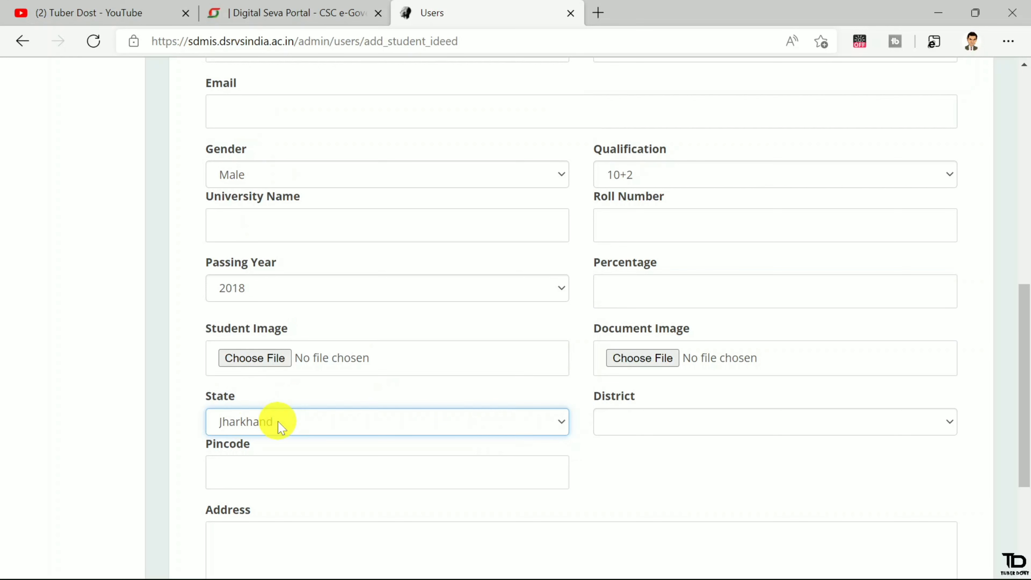
click(577, 434)
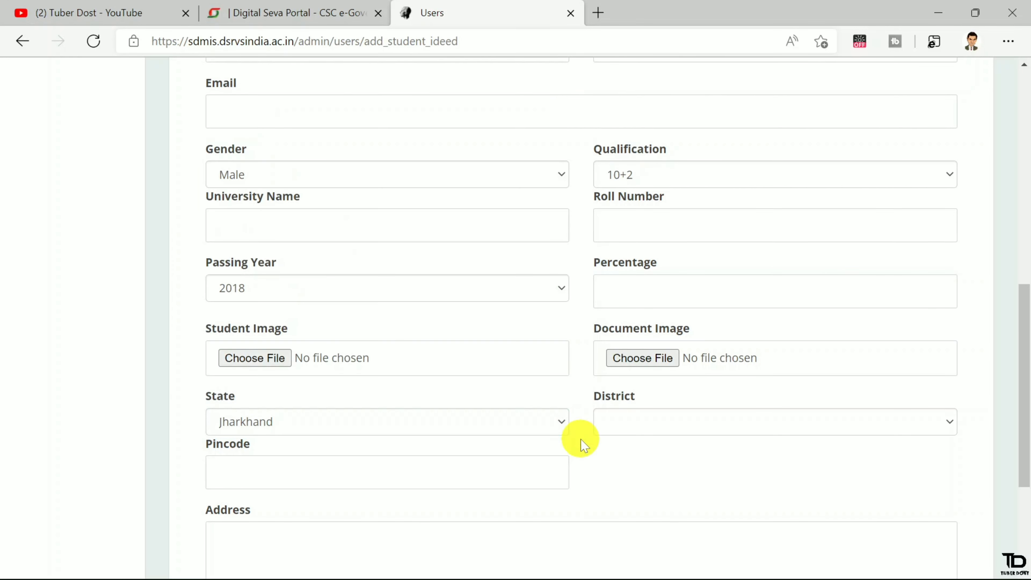
click(617, 425)
click(625, 451)
click(580, 468)
scroll(365, 386, down, 5)
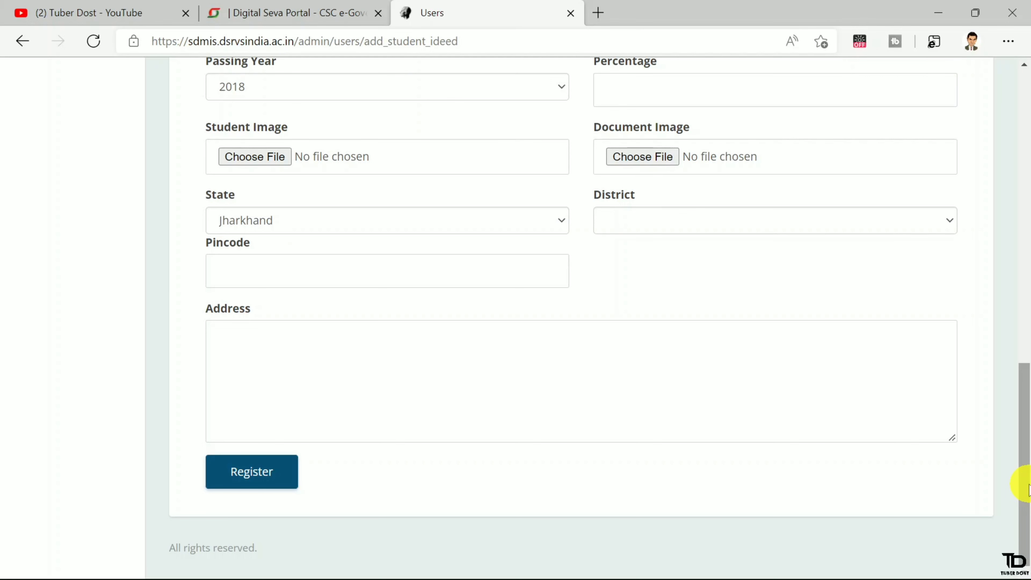
drag(1027, 483, 1029, 170)
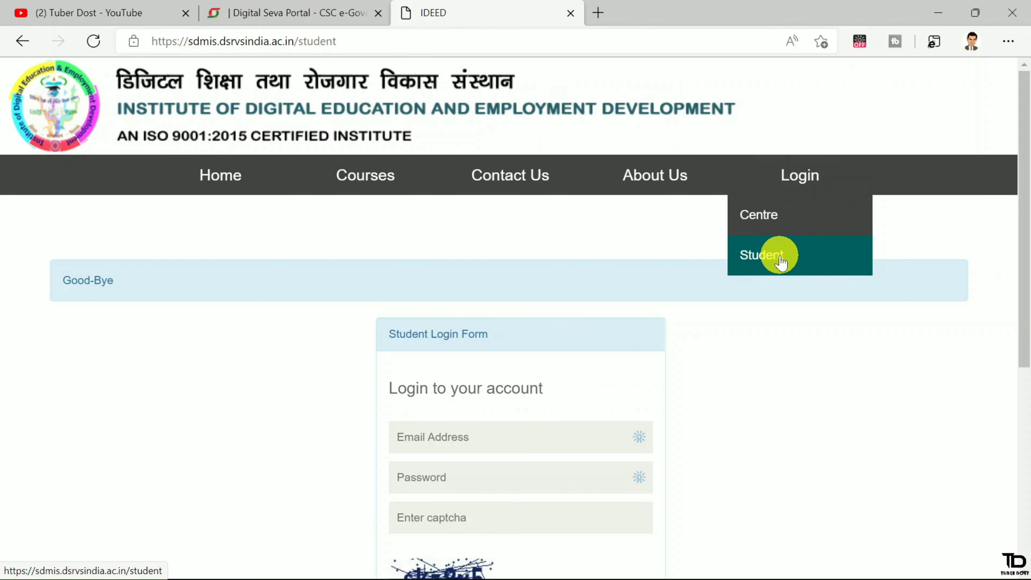
Open the IDEED student login page and look over the fields of its login form.
click(771, 258)
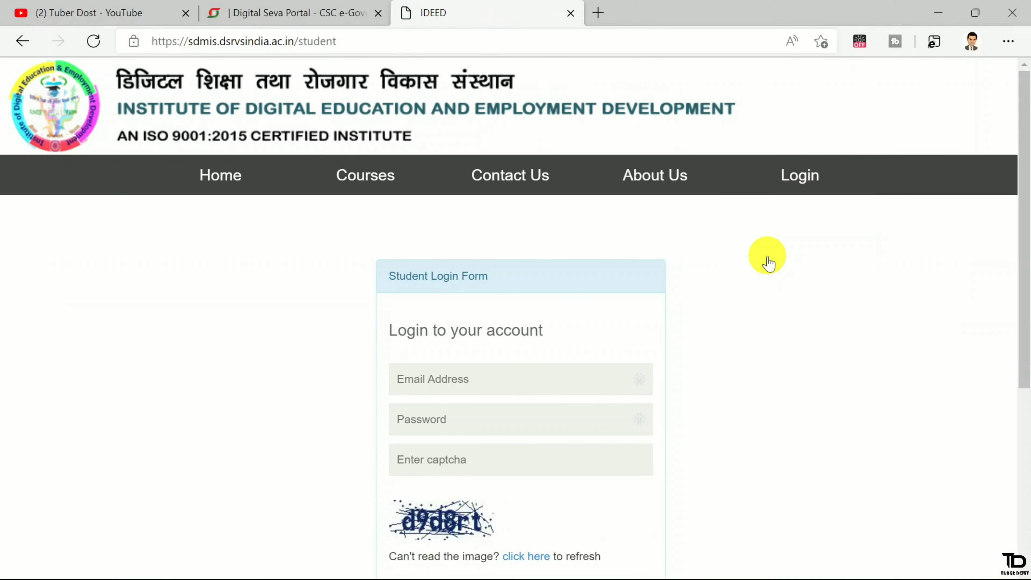
scroll(699, 260, down, 2)
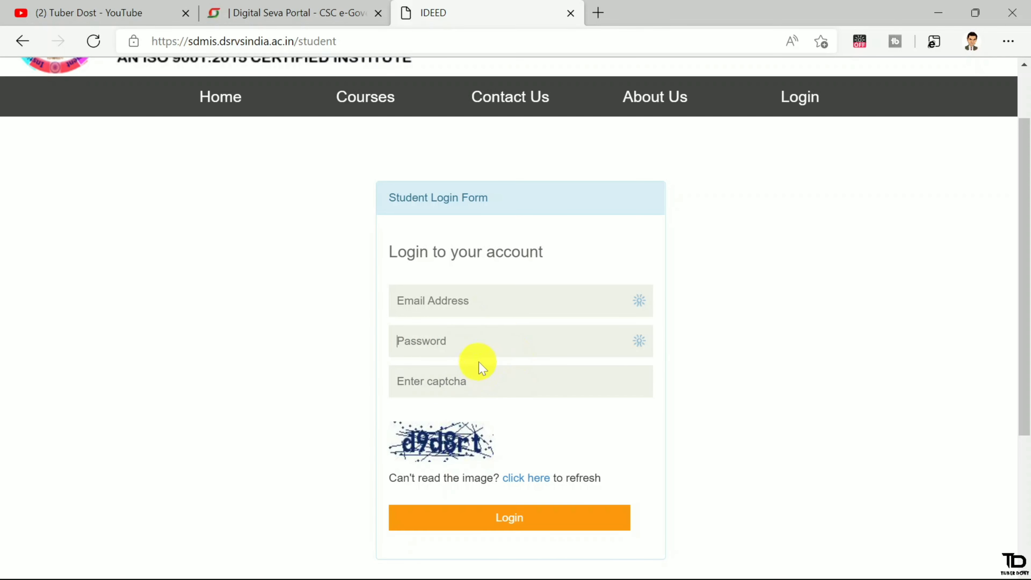
scroll(483, 365, up, 2)
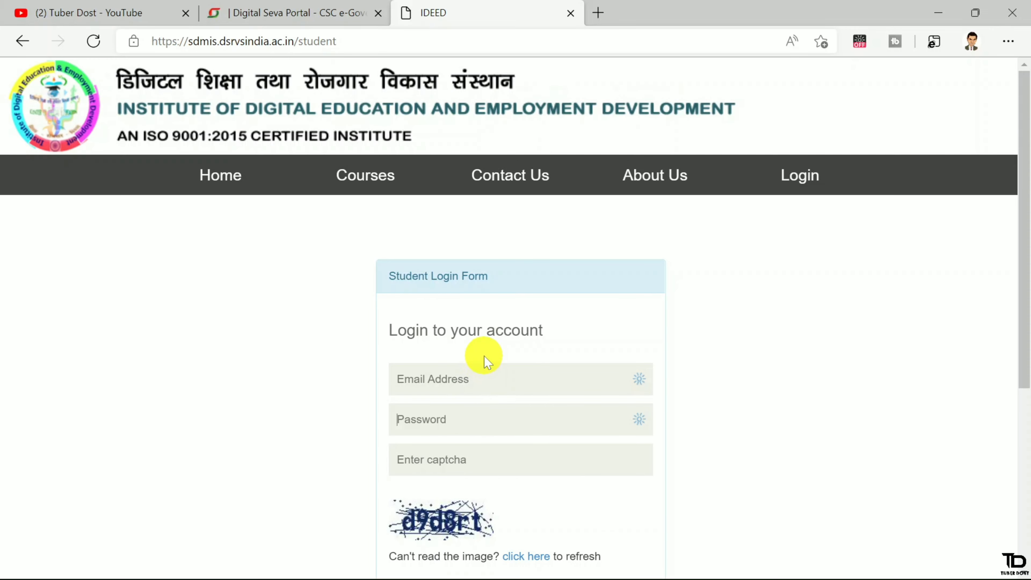